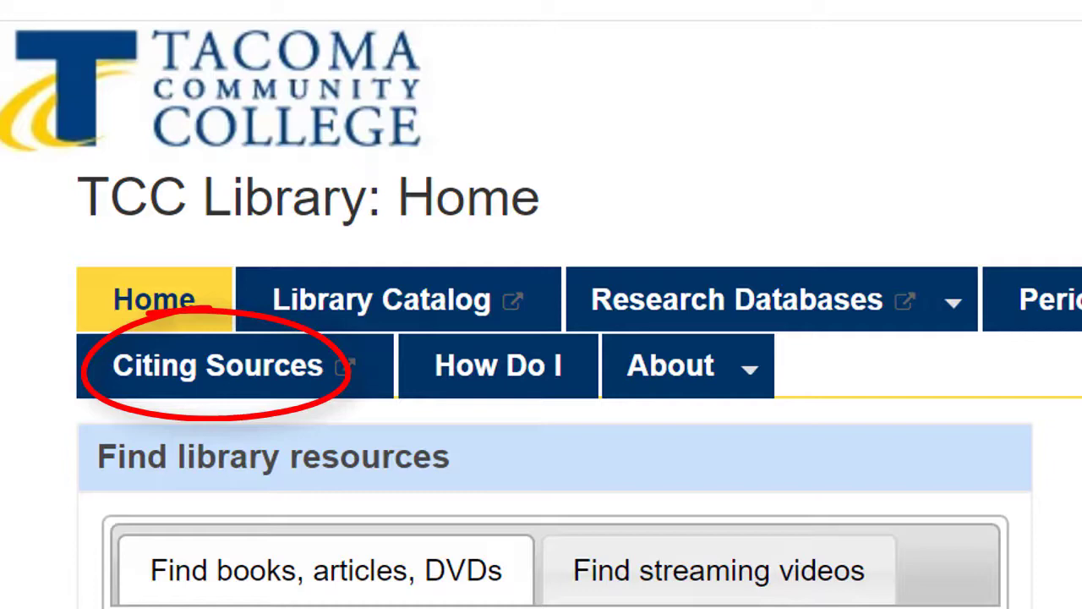
Open the APA (American Psychological Association) page under Citing Sources' Citation styles.
left_click(188, 390)
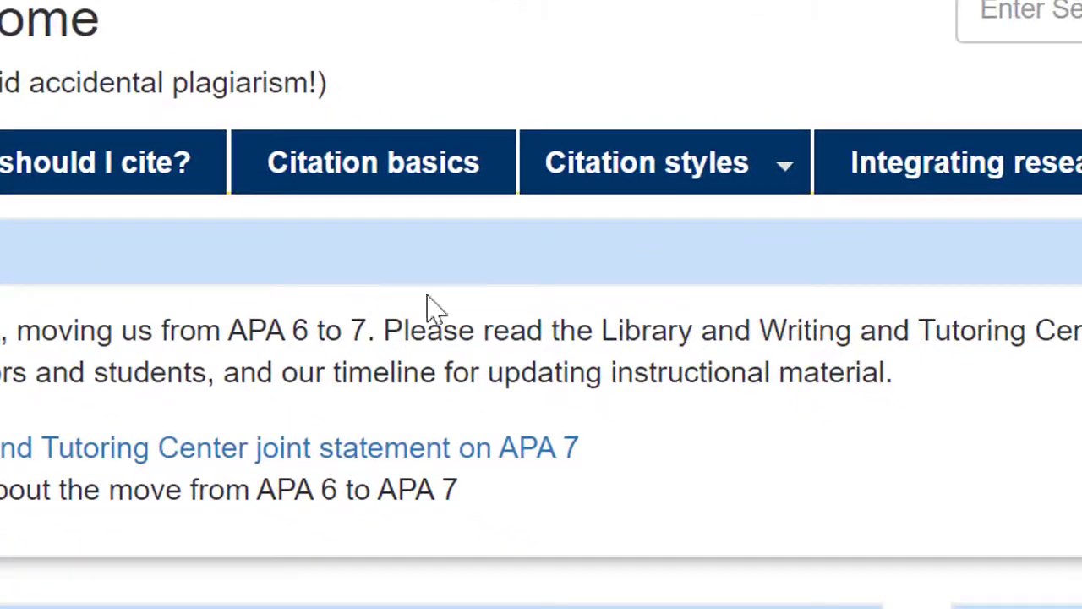
mouse_move(626, 175)
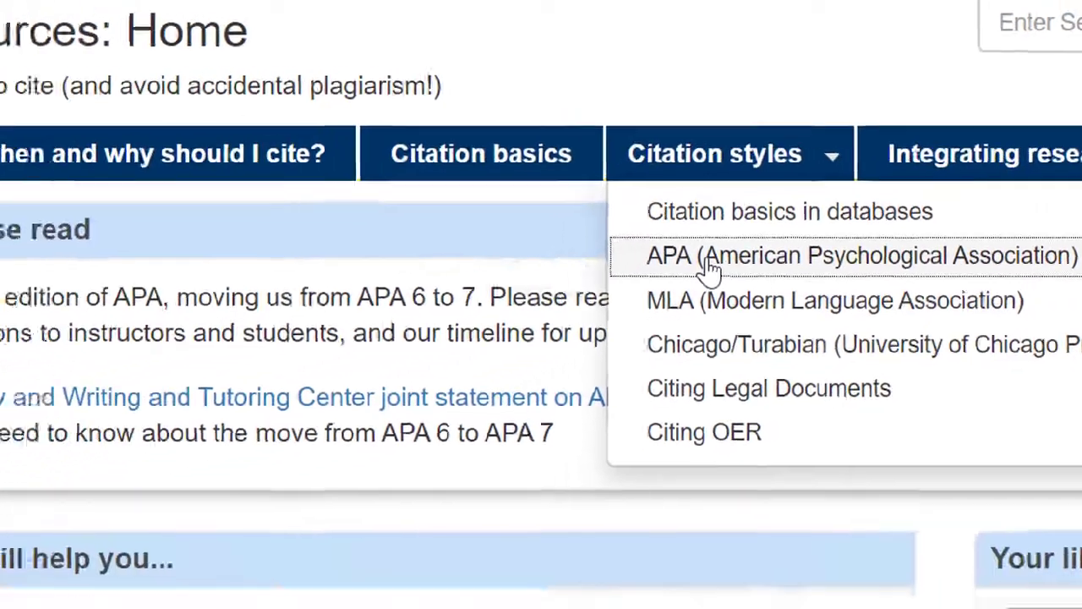
left_click(642, 296)
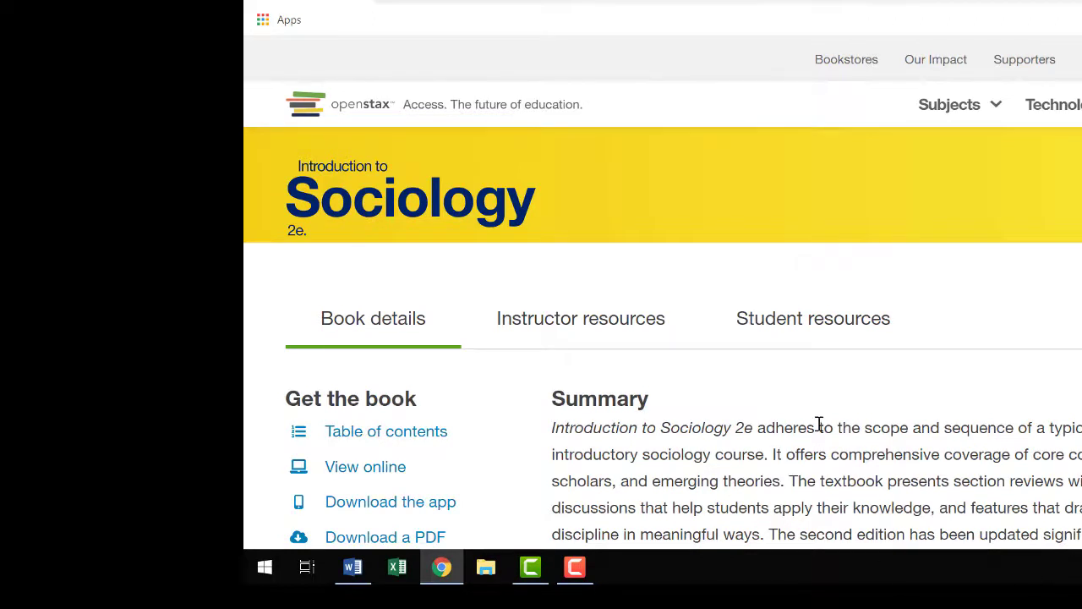
Scroll down to the License section with the CC badge for Introduction to Sociology 2e.
scroll(828, 427, "down", 15)
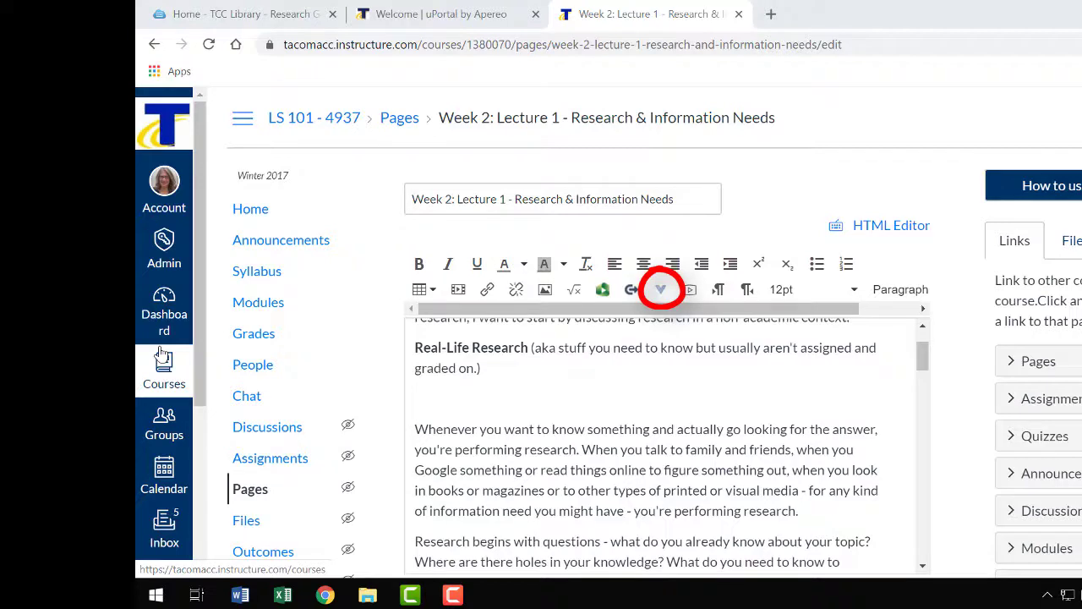
Use Open Attribution Builder to insert 'Introduction to Sociology 2e' by OpenStax, licensed CC BY.
left_click(662, 291)
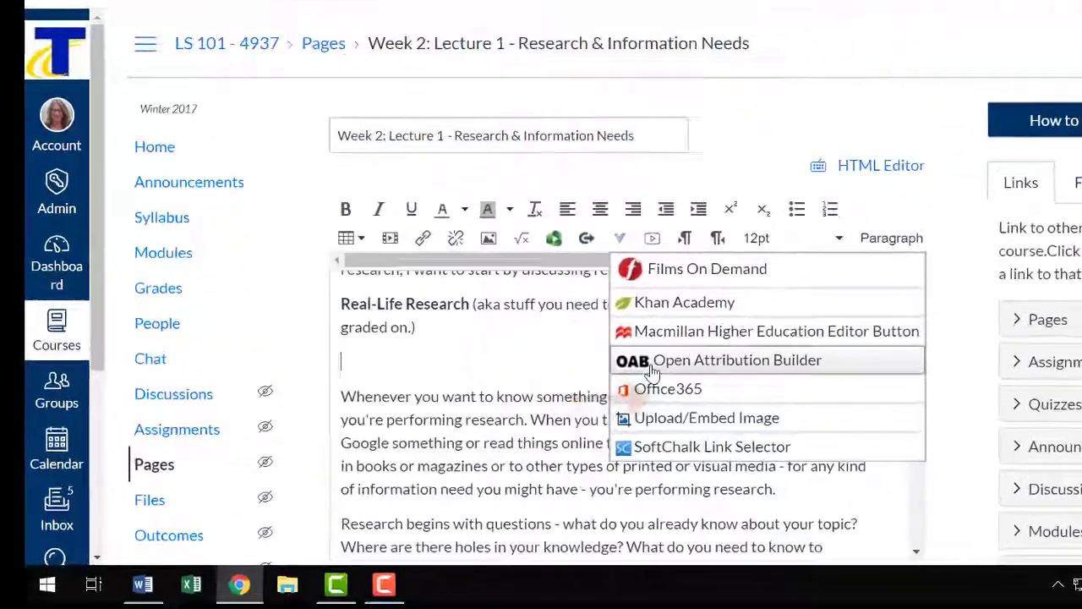
left_click(651, 369)
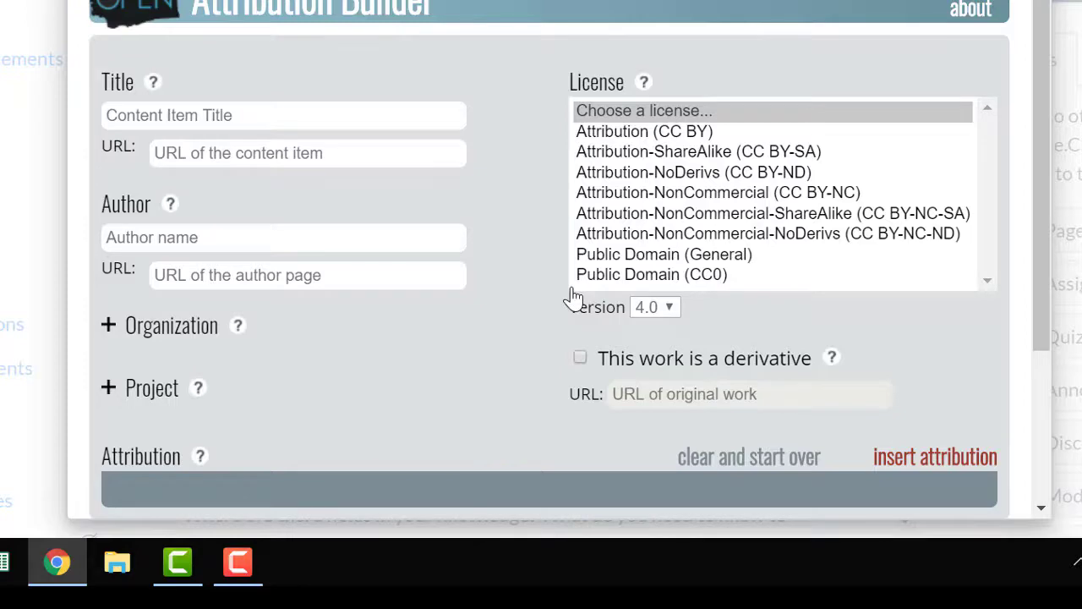
type("Introduction to Sc")
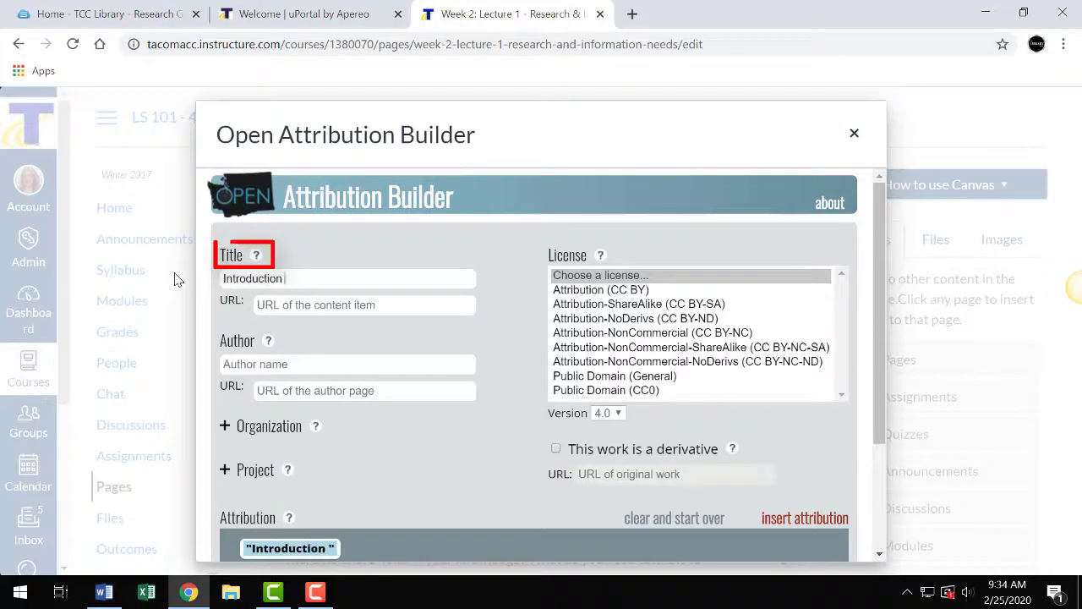
key("BackSpace")
type("ociology 2e")
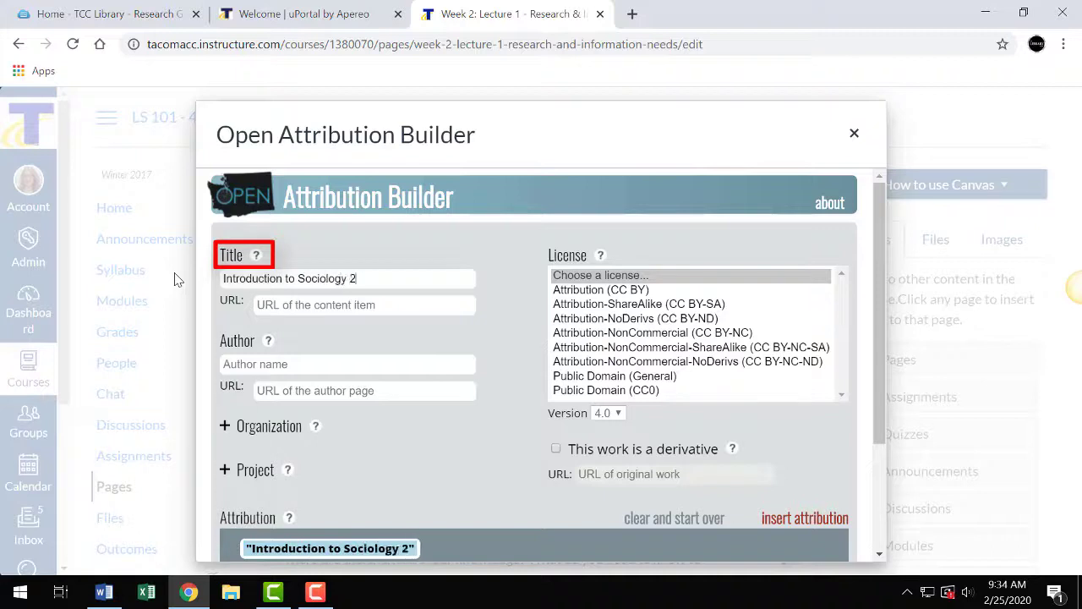
key("Tab")
type("OpenStax")
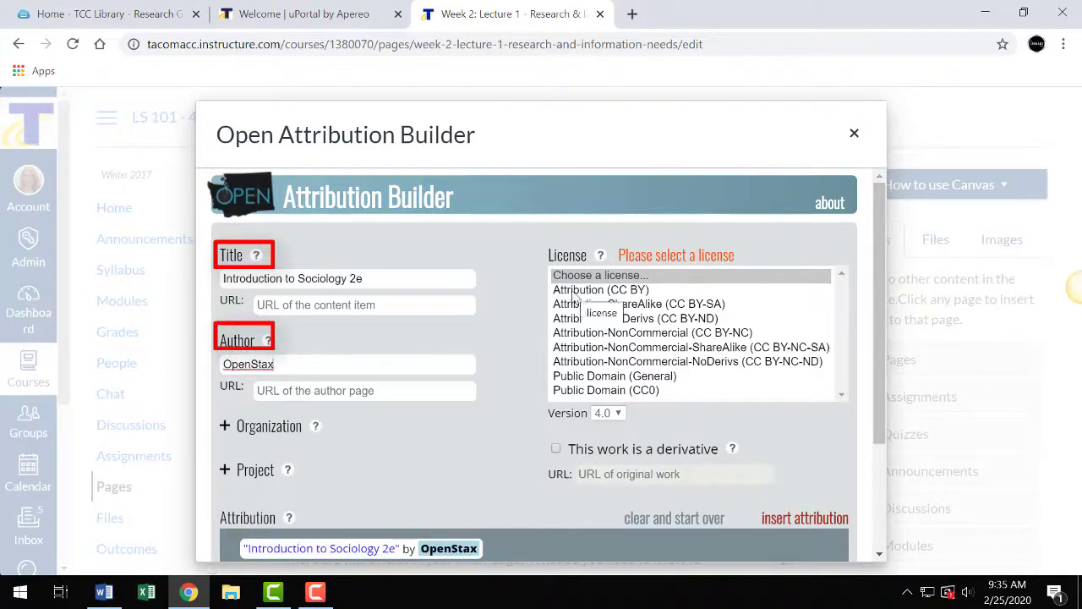
left_click(601, 290)
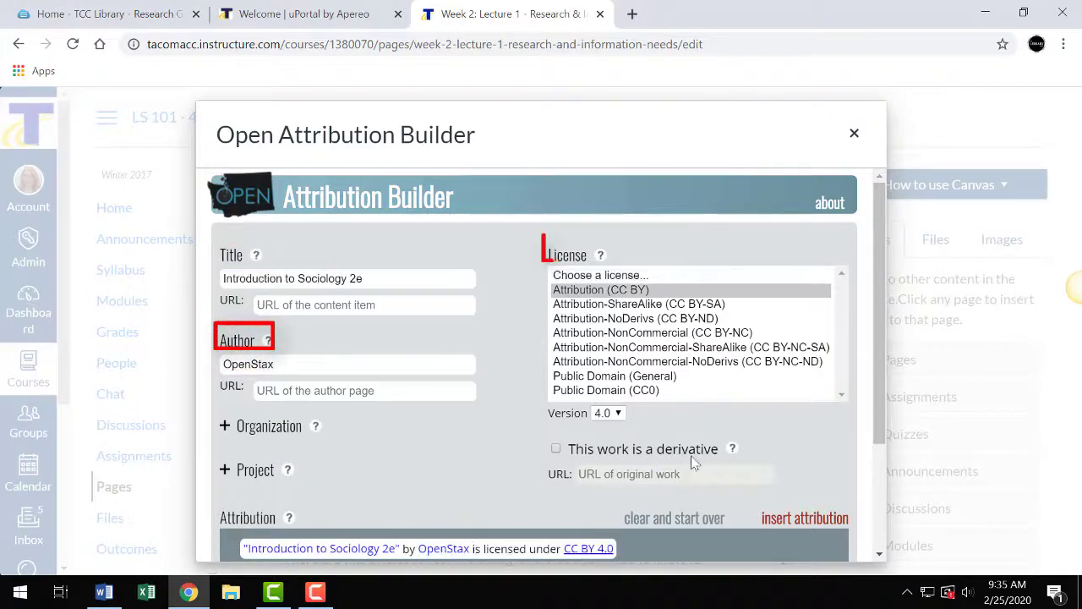
left_click(774, 524)
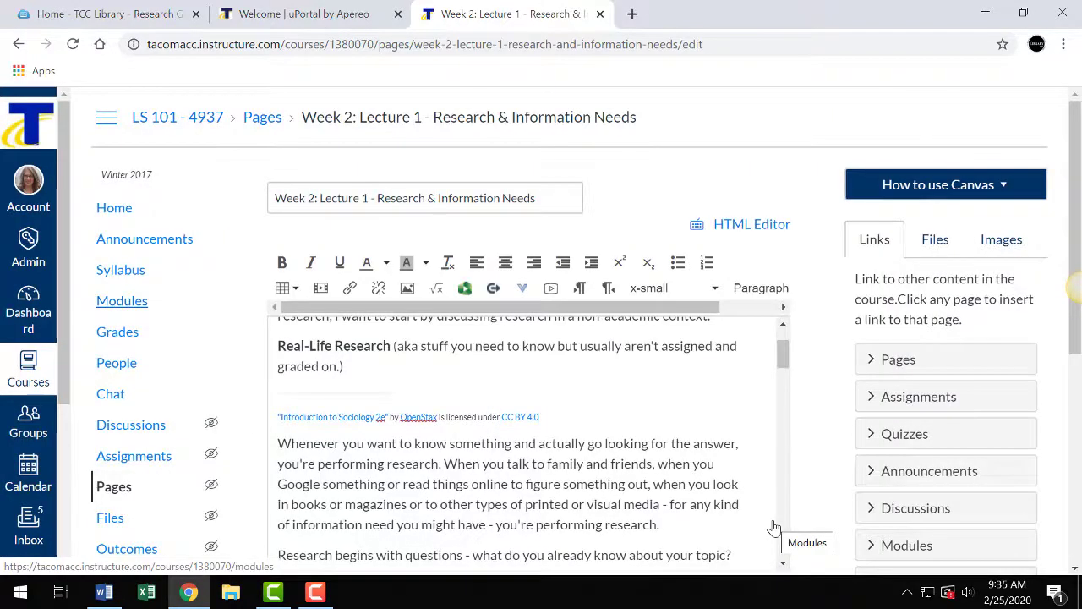
Save the lecture page with its new attribution line.
scroll(773, 526, "down", 4)
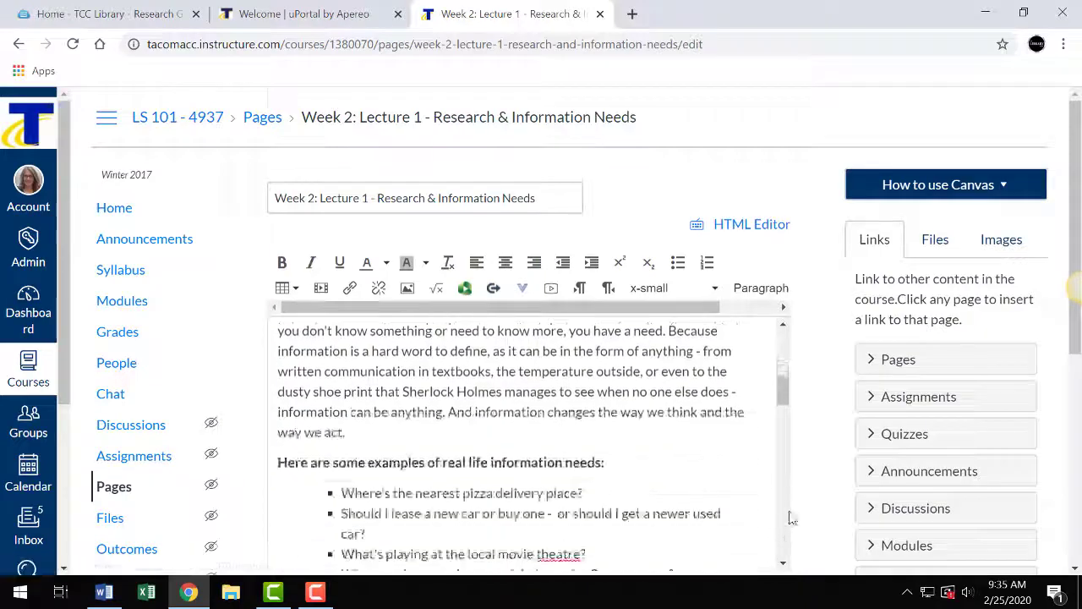
scroll(790, 514, "down", 5)
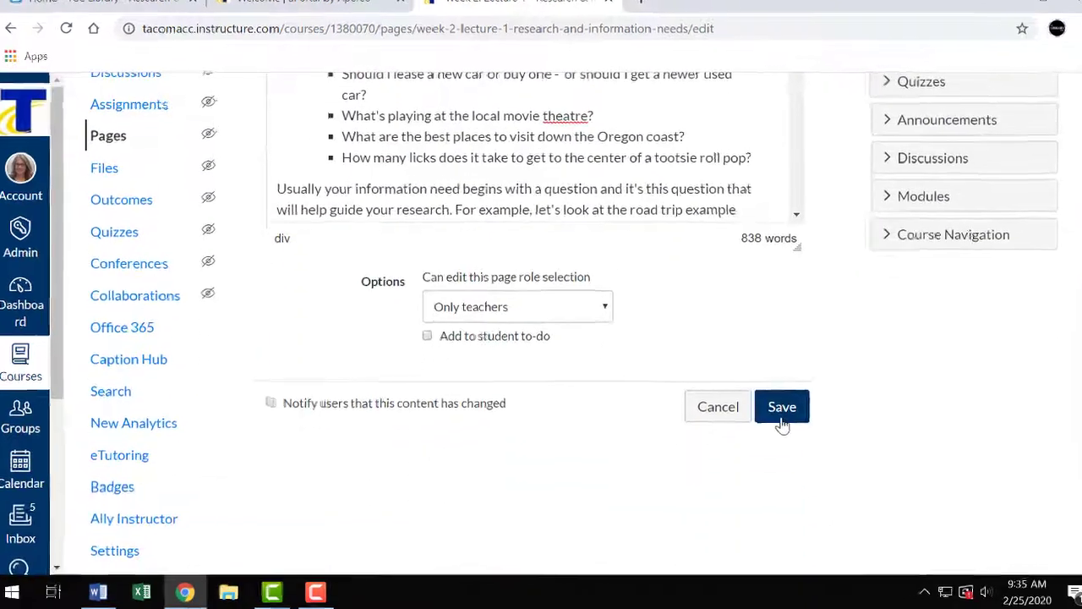
left_click(781, 409)
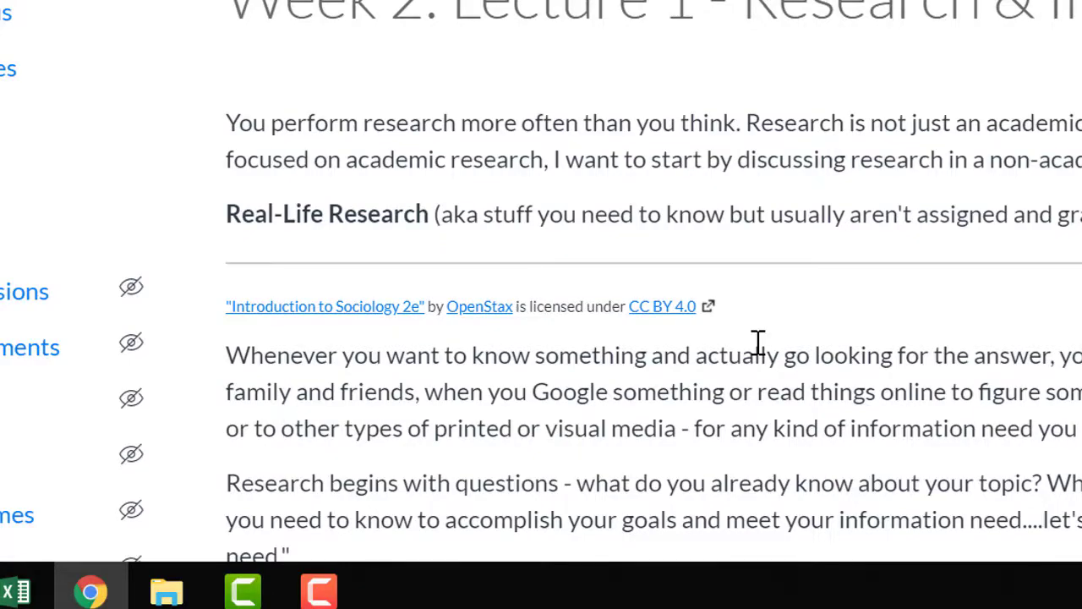
Reopen the lecture page for editing and scroll to the end of its content.
left_click(1057, 145)
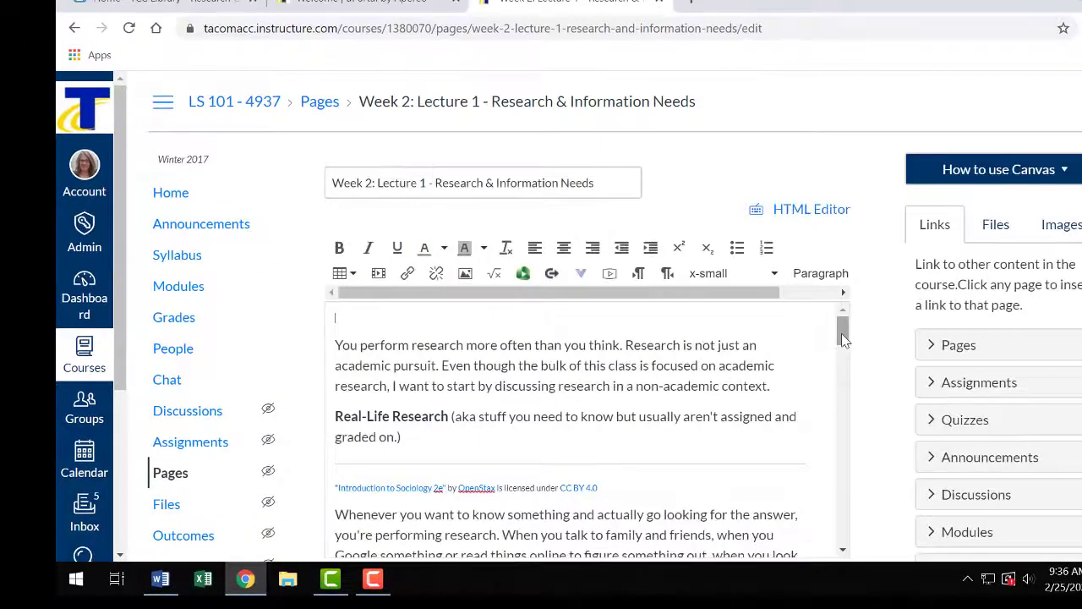
left_click_drag(843, 338, 843, 527)
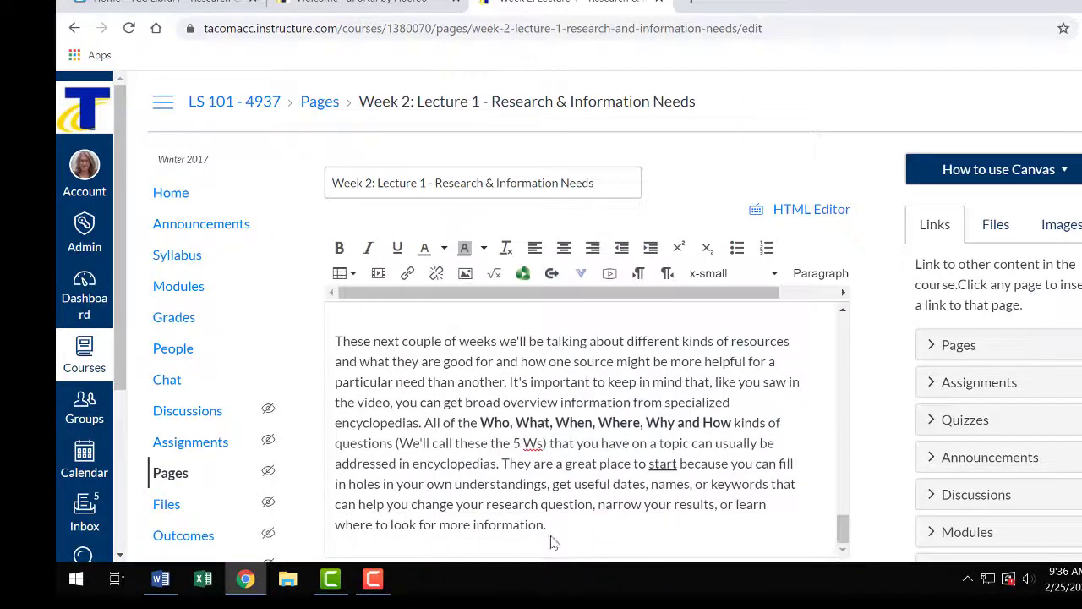
scroll(500, 473, "down", 1)
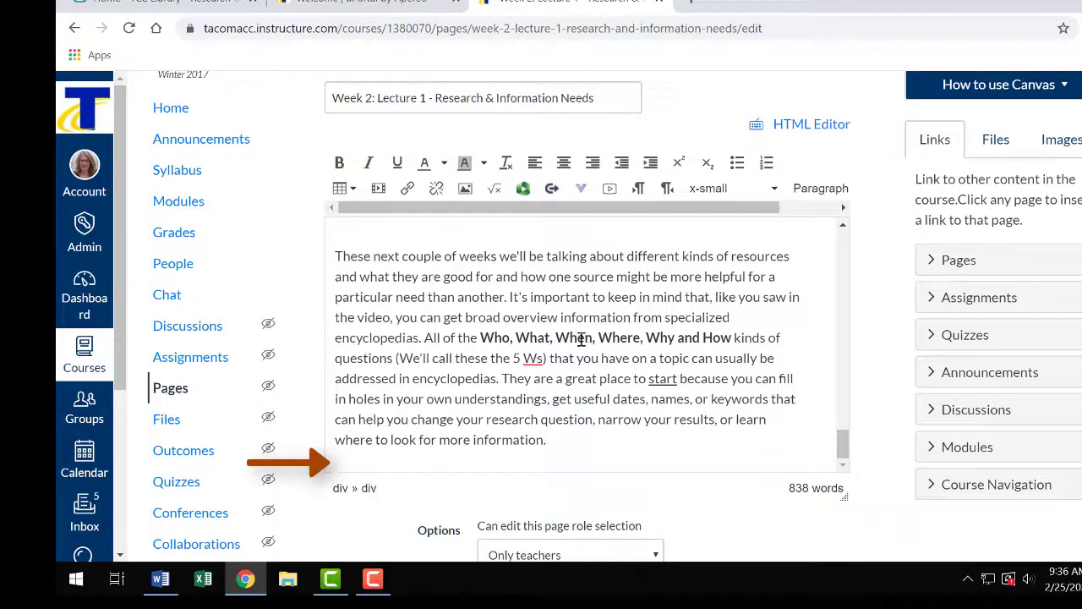
Insert a CC BY attribution for 'Advanced Searching and Research Skills' with its author's name, then save.
left_click(581, 188)
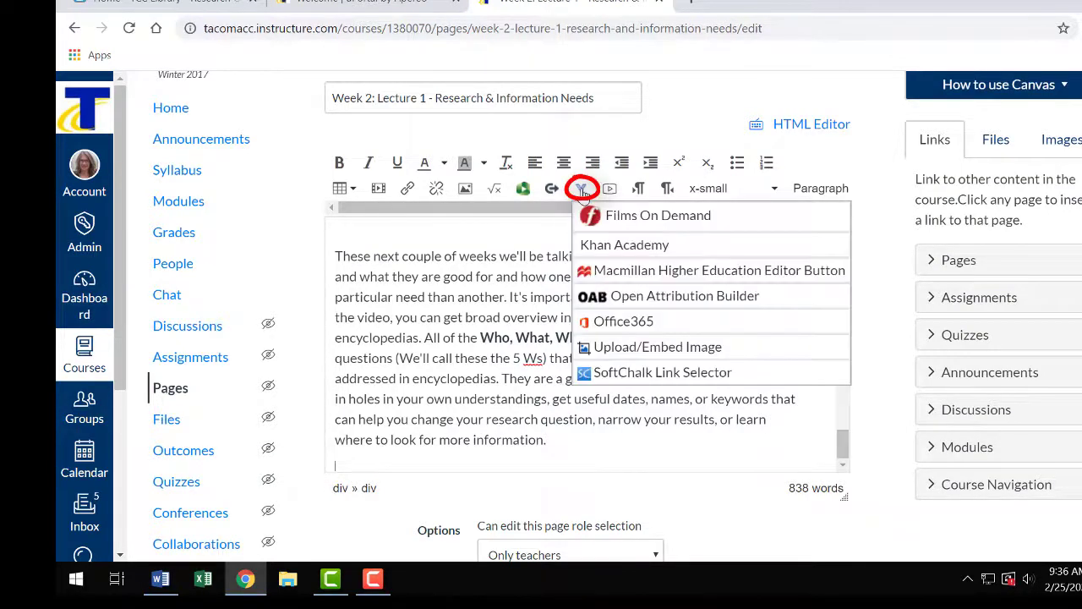
left_click(602, 300)
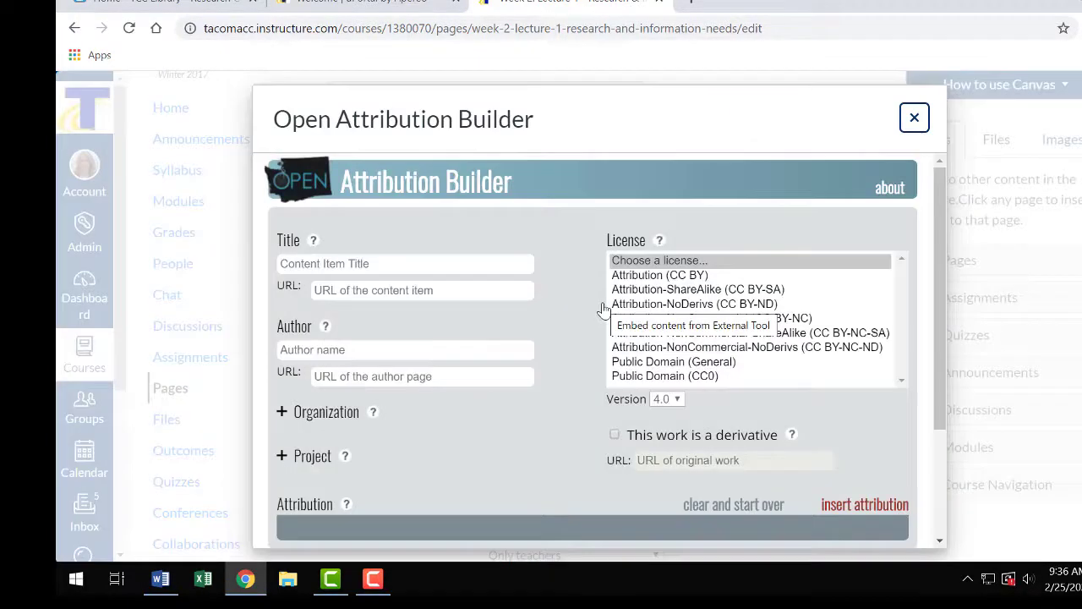
left_click(311, 264)
type("Ad")
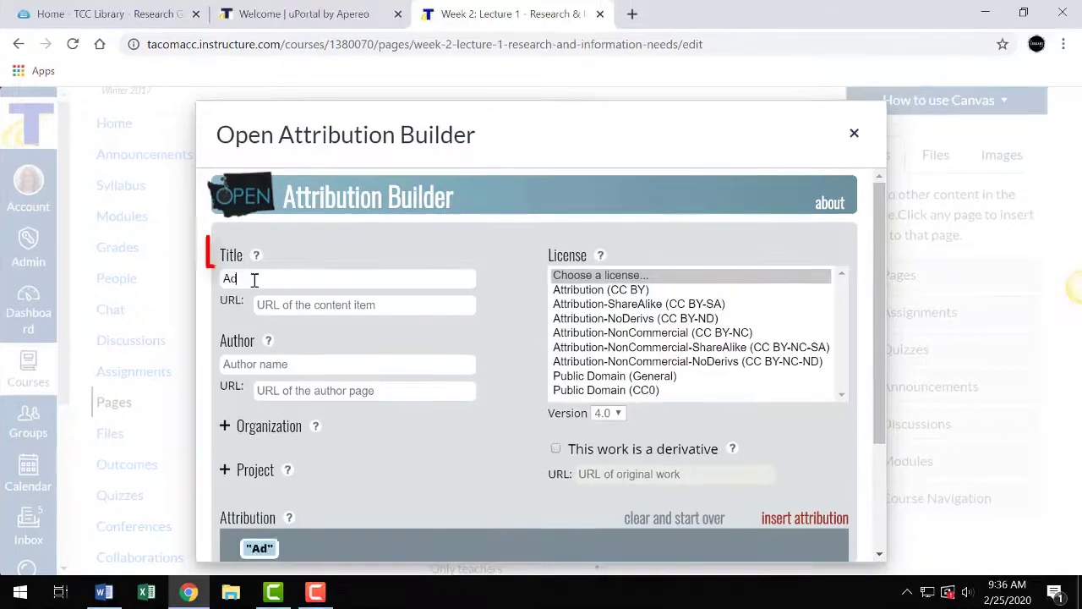
type("vanced Searching and Research Skills")
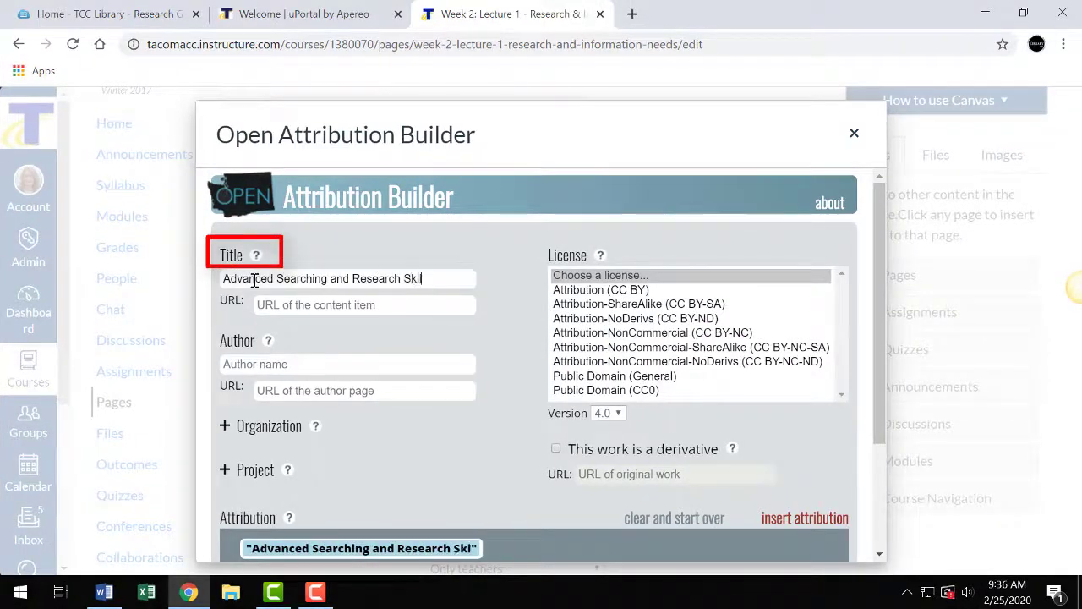
key("Tab")
key("Tab")
type("Jennifer Snoek-Brown")
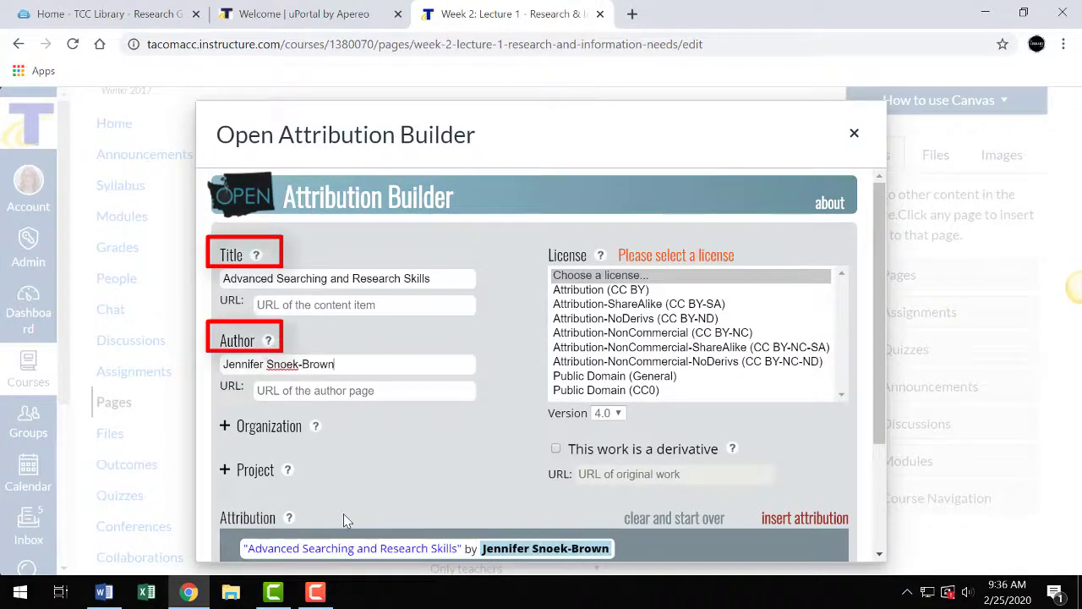
left_click(600, 289)
left_click(808, 518)
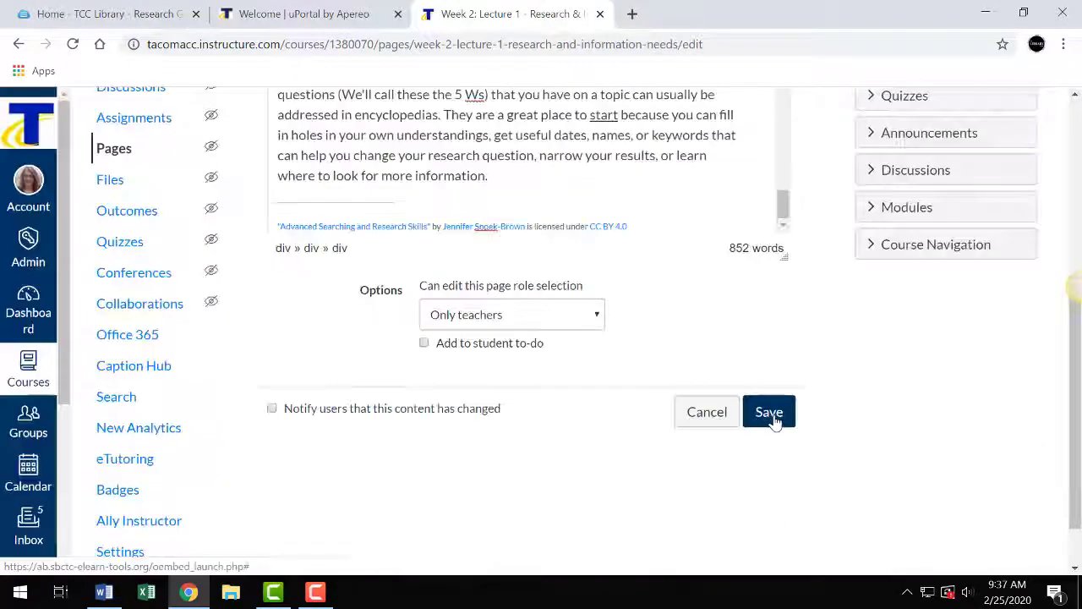
left_click(770, 414)
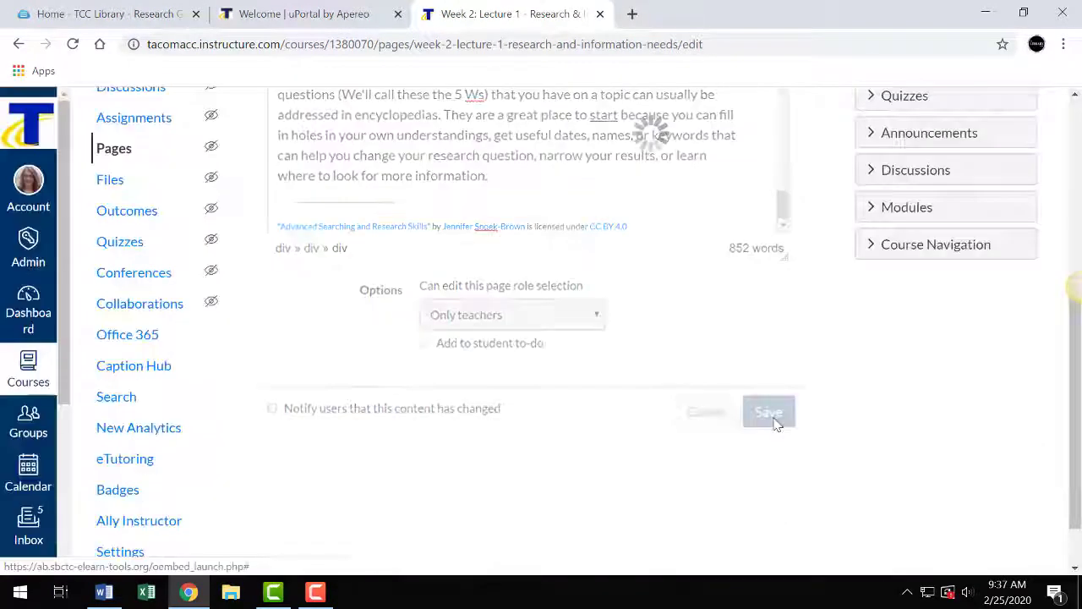
scroll(748, 418, "down", 20)
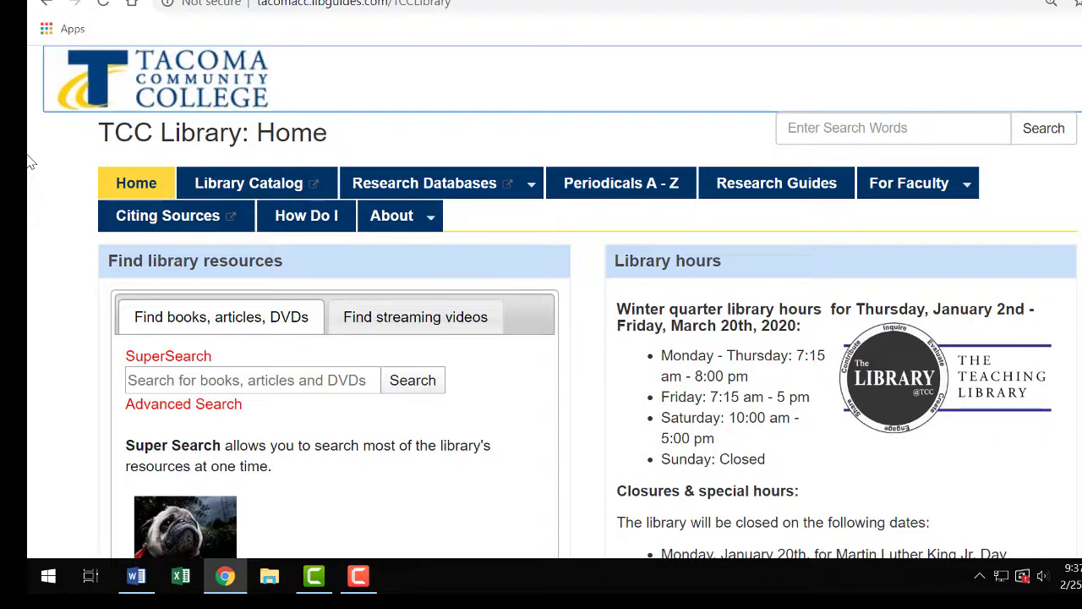
Go from For Faculty > OER > Student OER guide to its How to cite OER page.
mouse_move(930, 193)
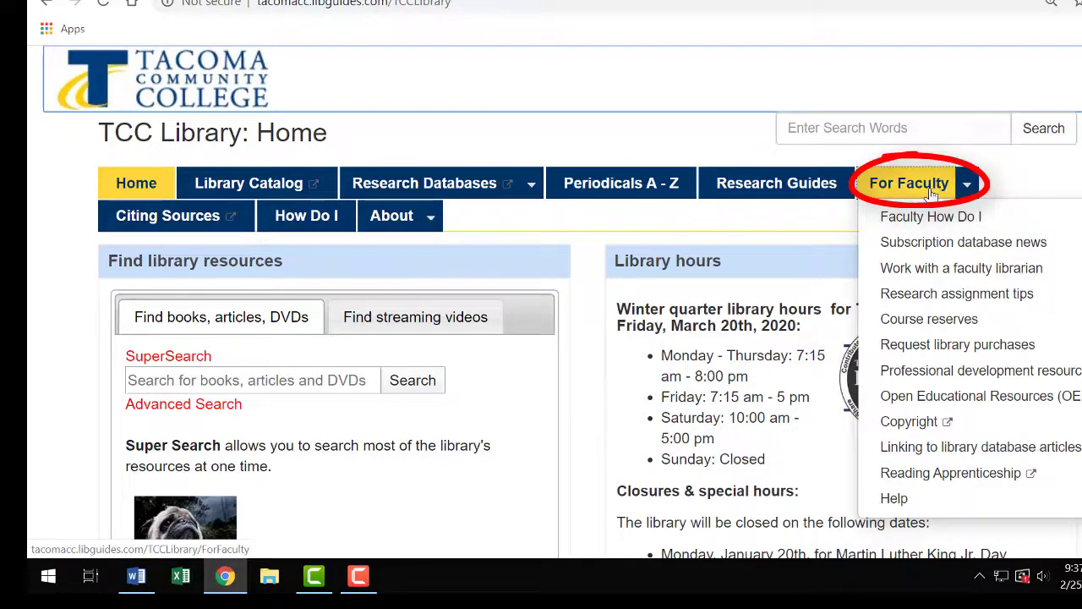
left_click(912, 404)
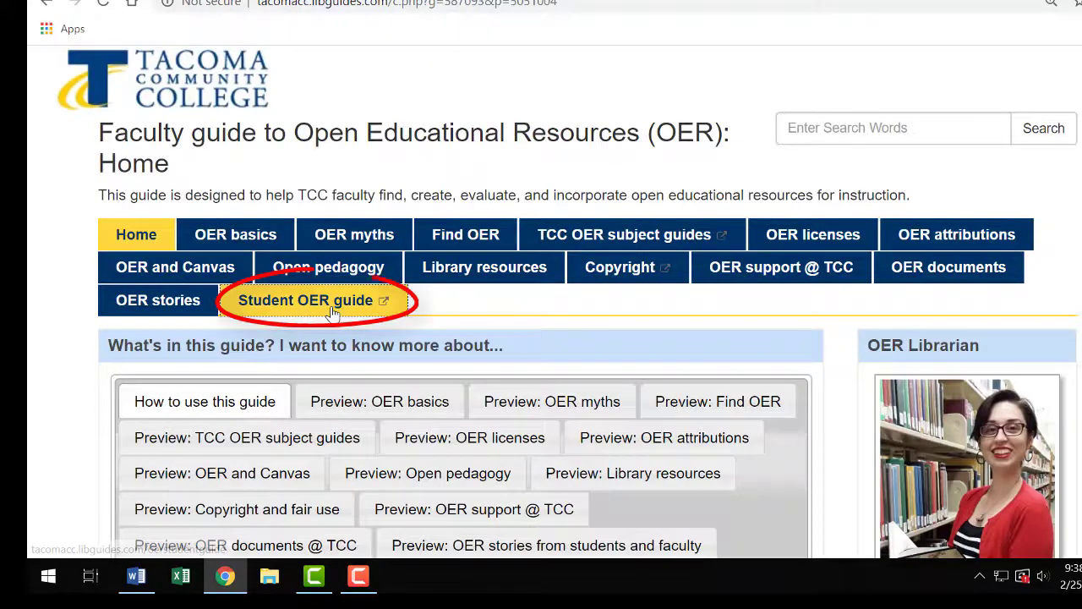
left_click(333, 310)
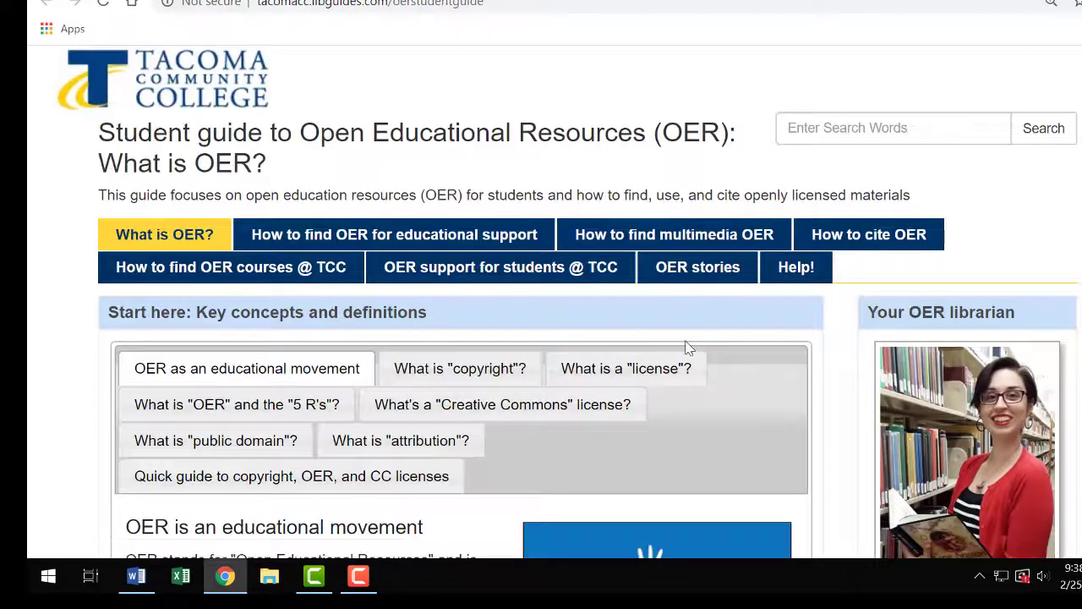
left_click(870, 245)
scroll(930, 372, "down", 1)
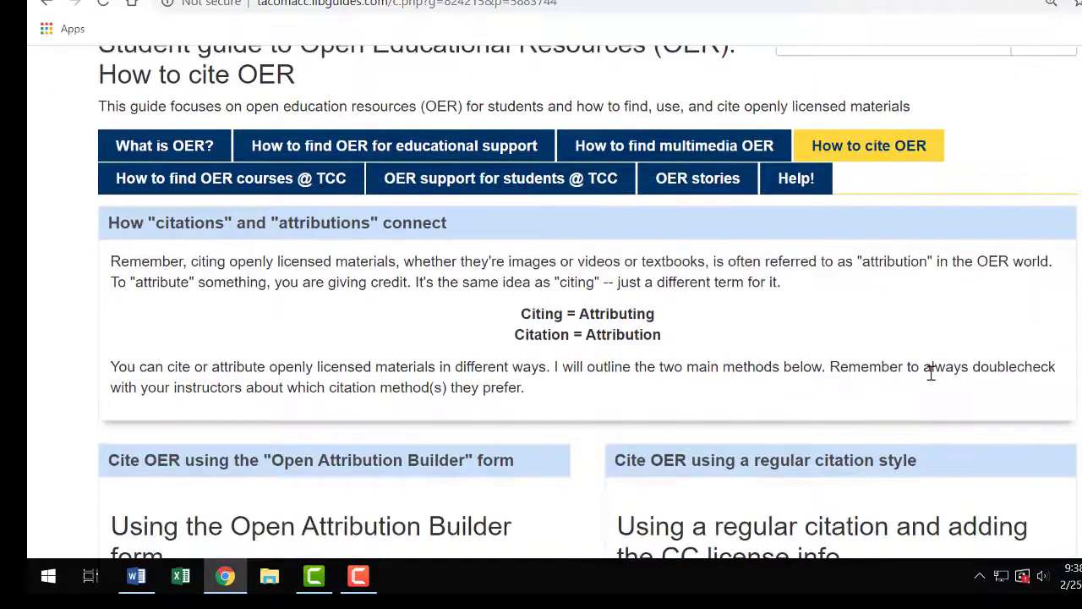